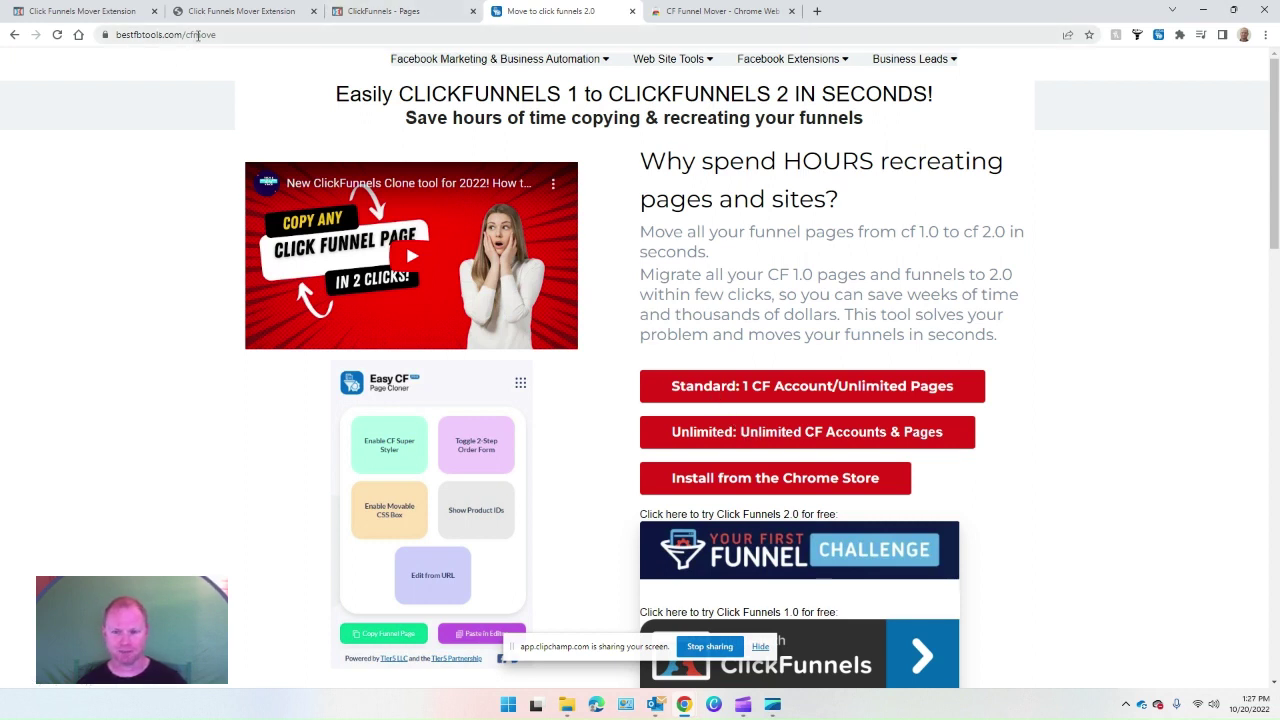
# Step: Review the mover's sales page, the original squeeze page in the editor and live, and the ClickFunnels 2.0 page list
pyautogui.scroll(-2, 781, 140)
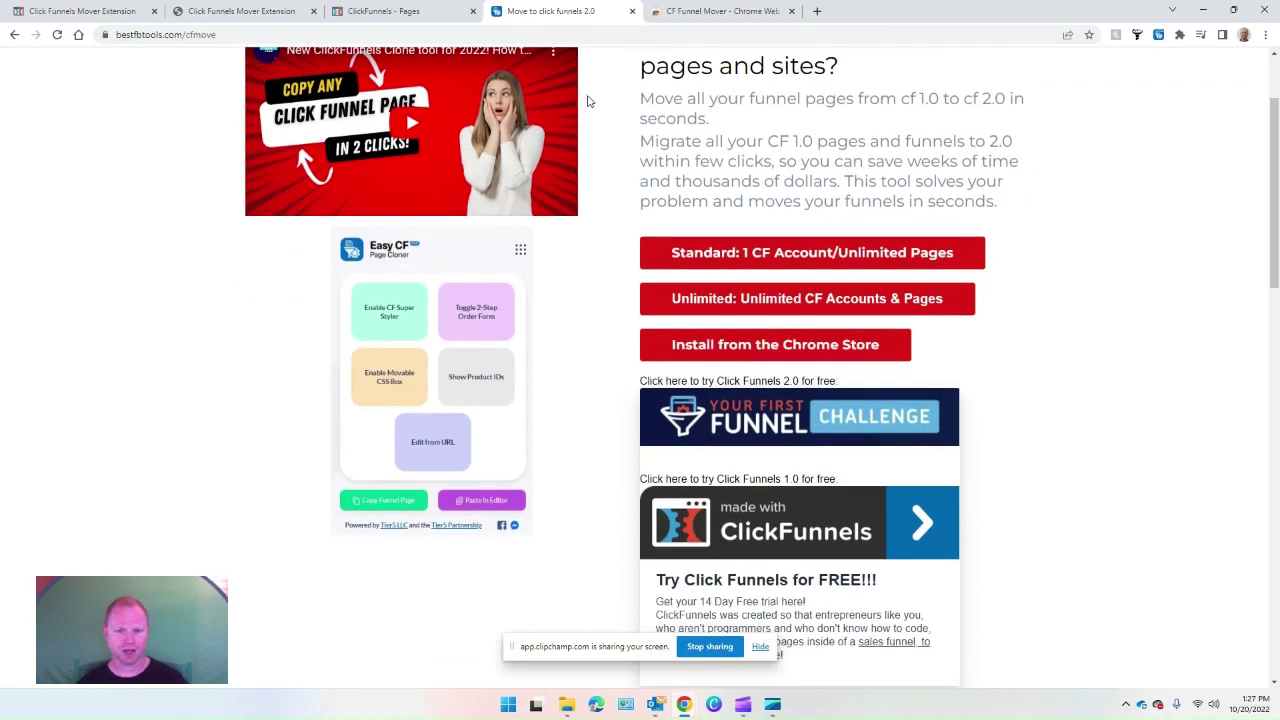
pyautogui.scroll(2, 588, 101)
pyautogui.click(112, 12)
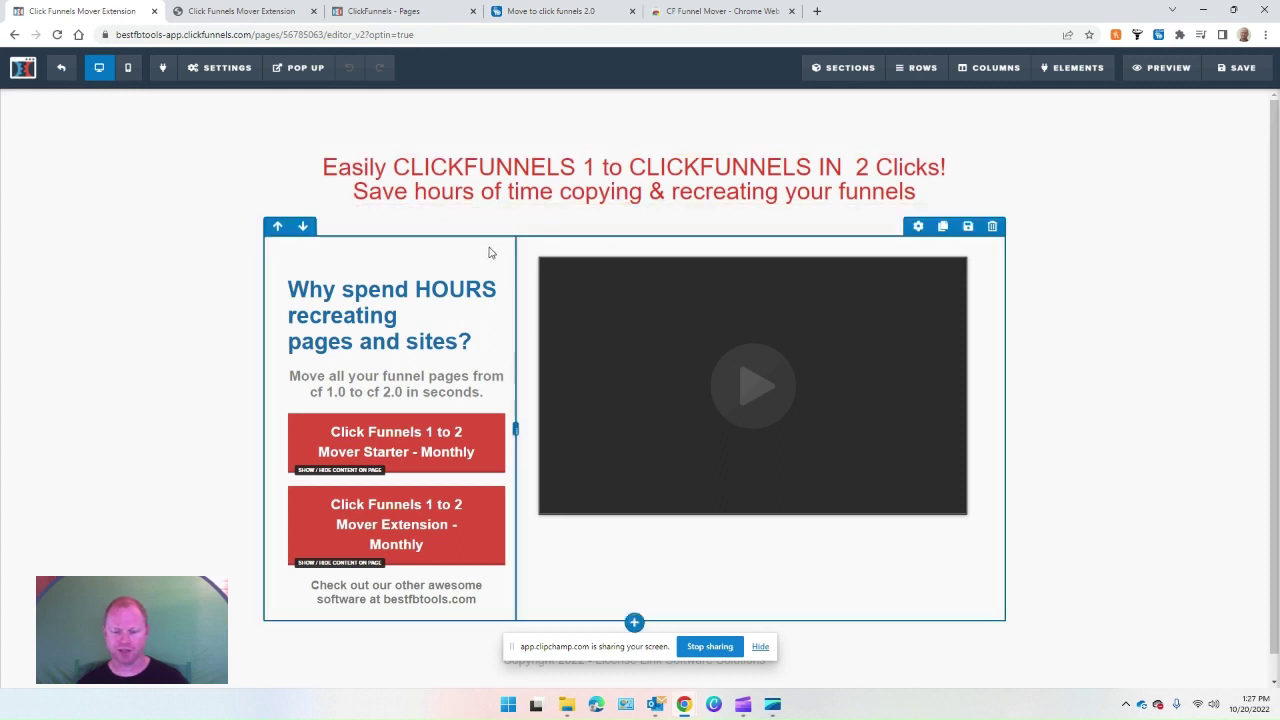
pyautogui.click(286, 10)
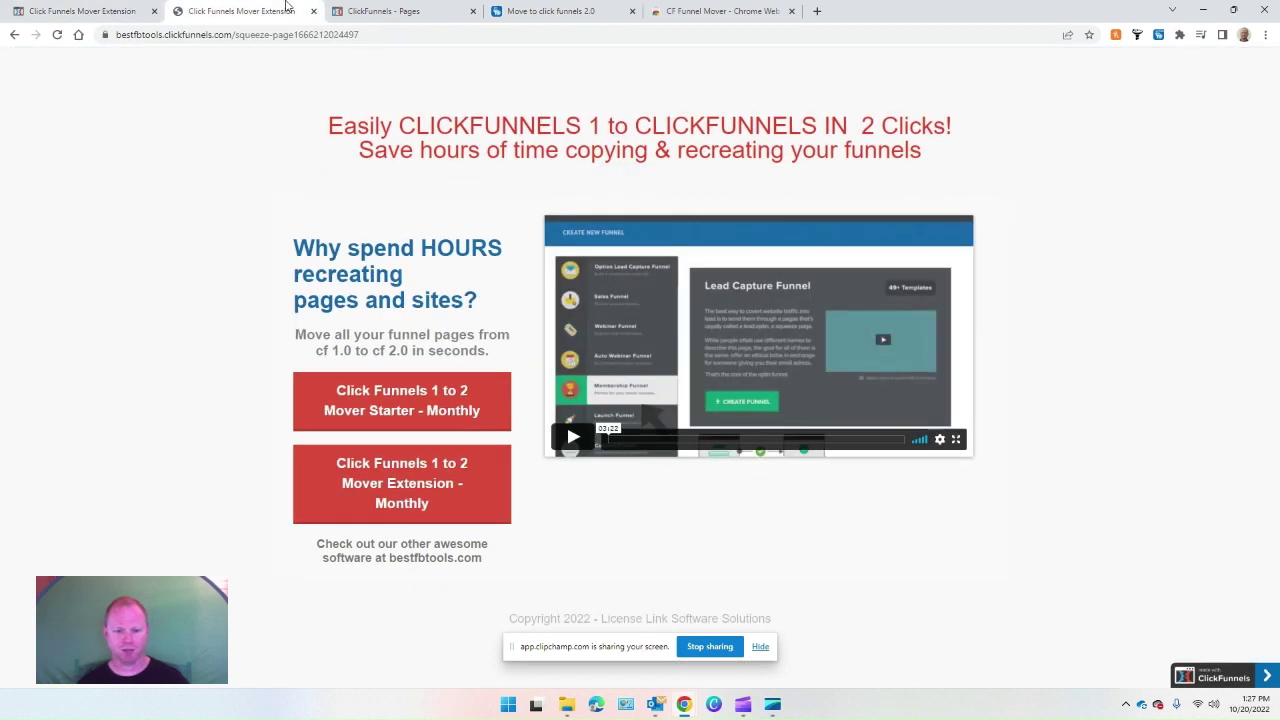
pyautogui.click(428, 8)
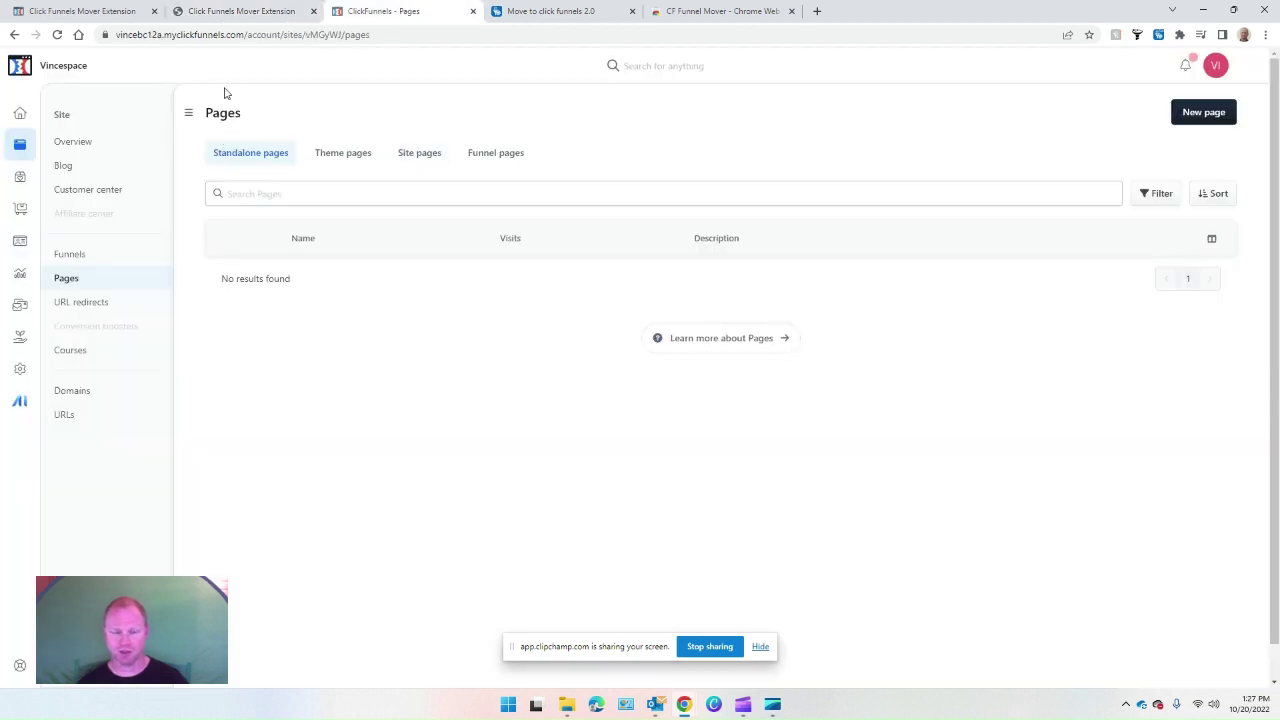
pyautogui.click(247, 12)
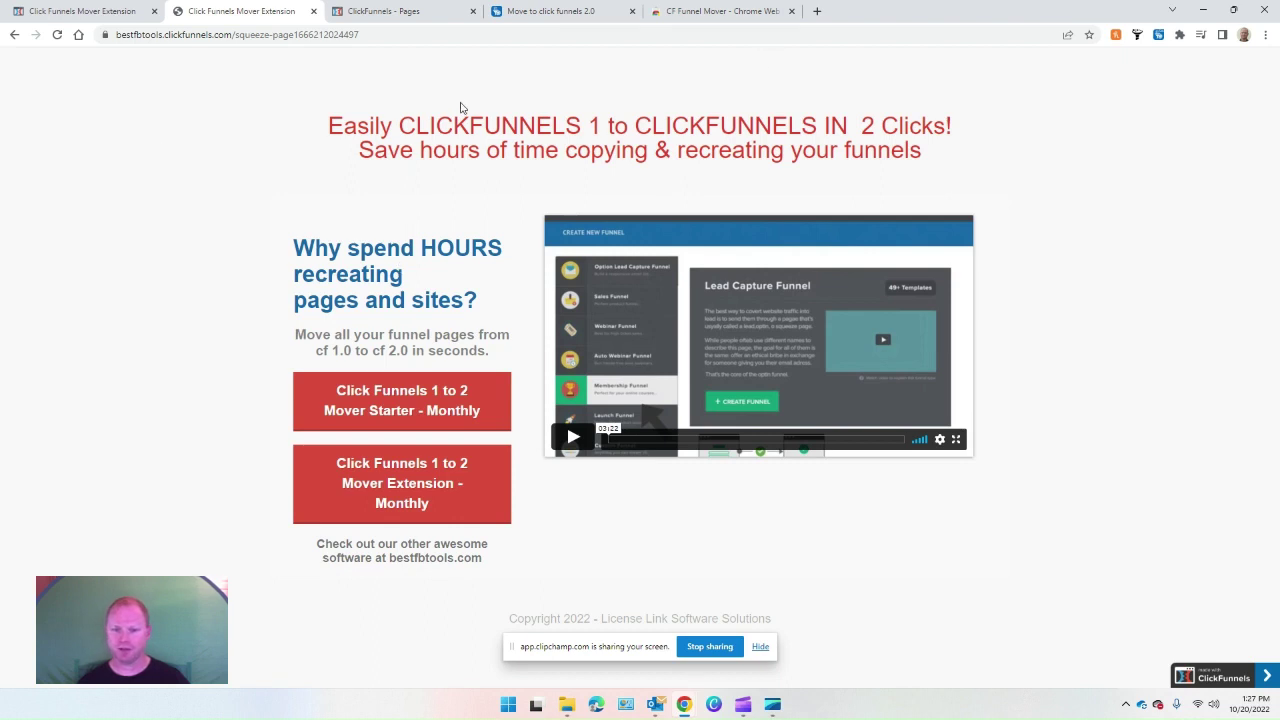
pyautogui.click(189, 36)
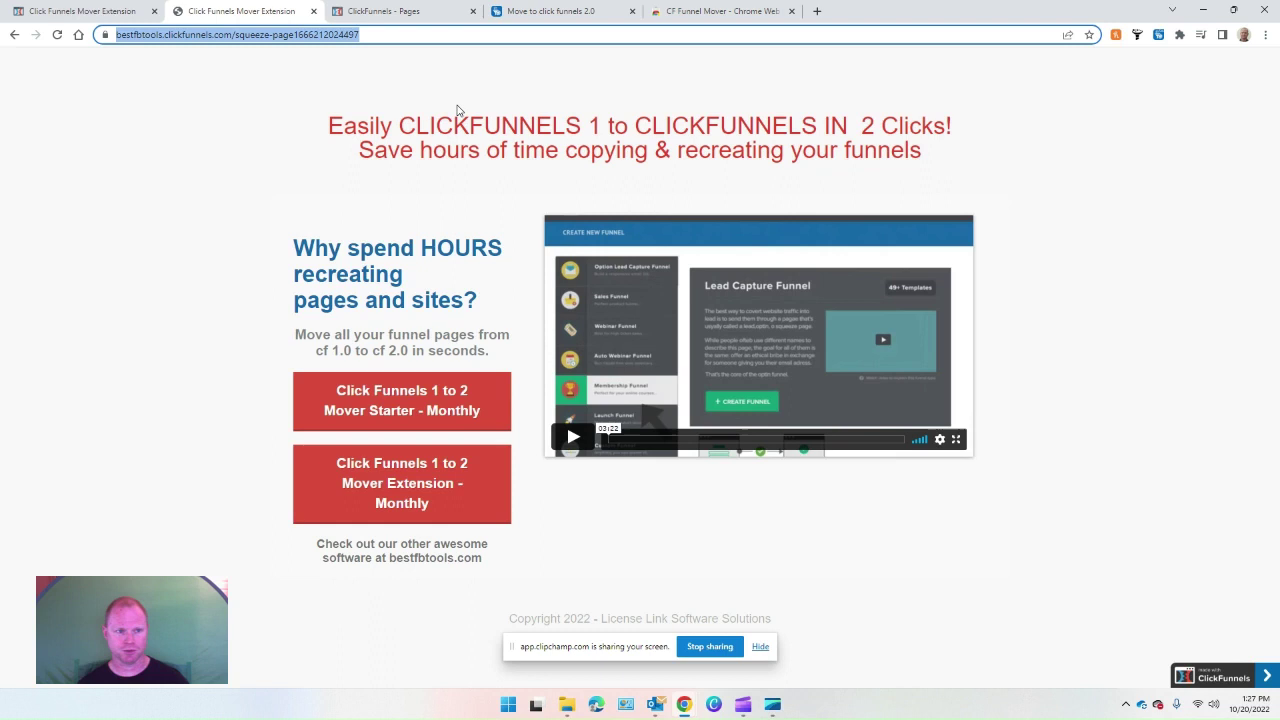
# Step: Create a blank standalone page named "test copy" in the ClickFunnels 2.0 site
pyautogui.click(425, 11)
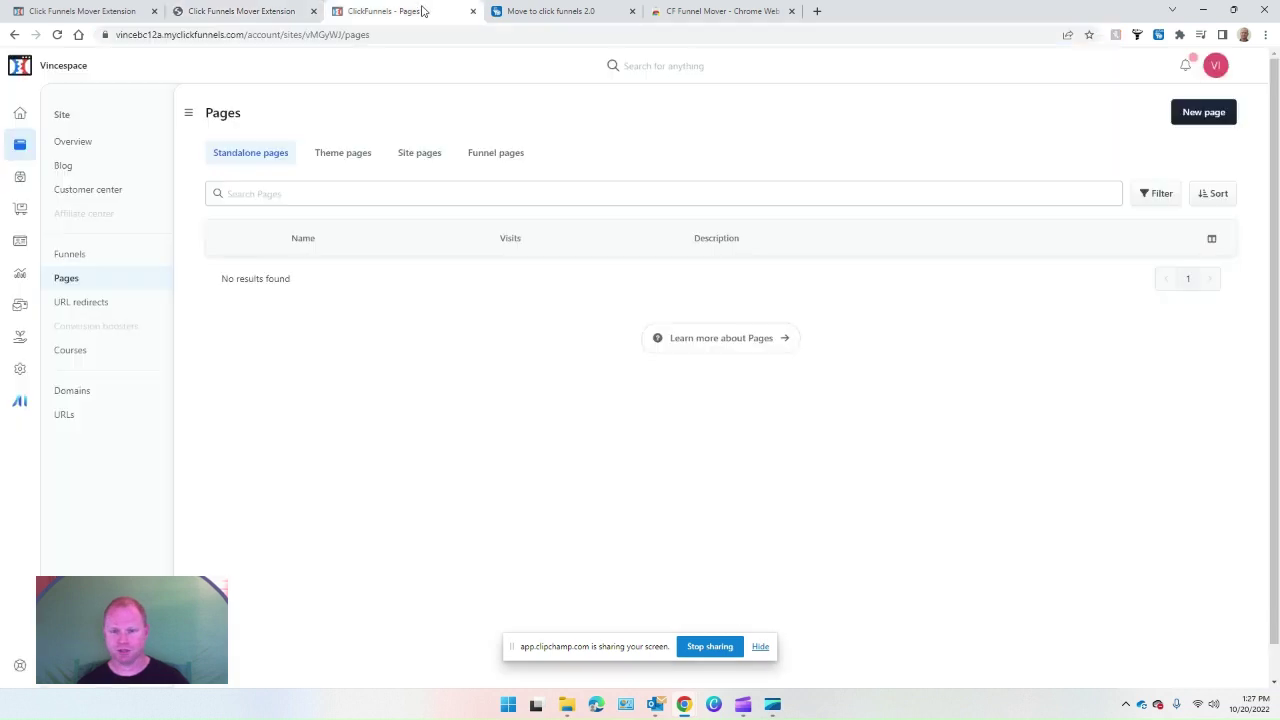
pyautogui.click(1210, 116)
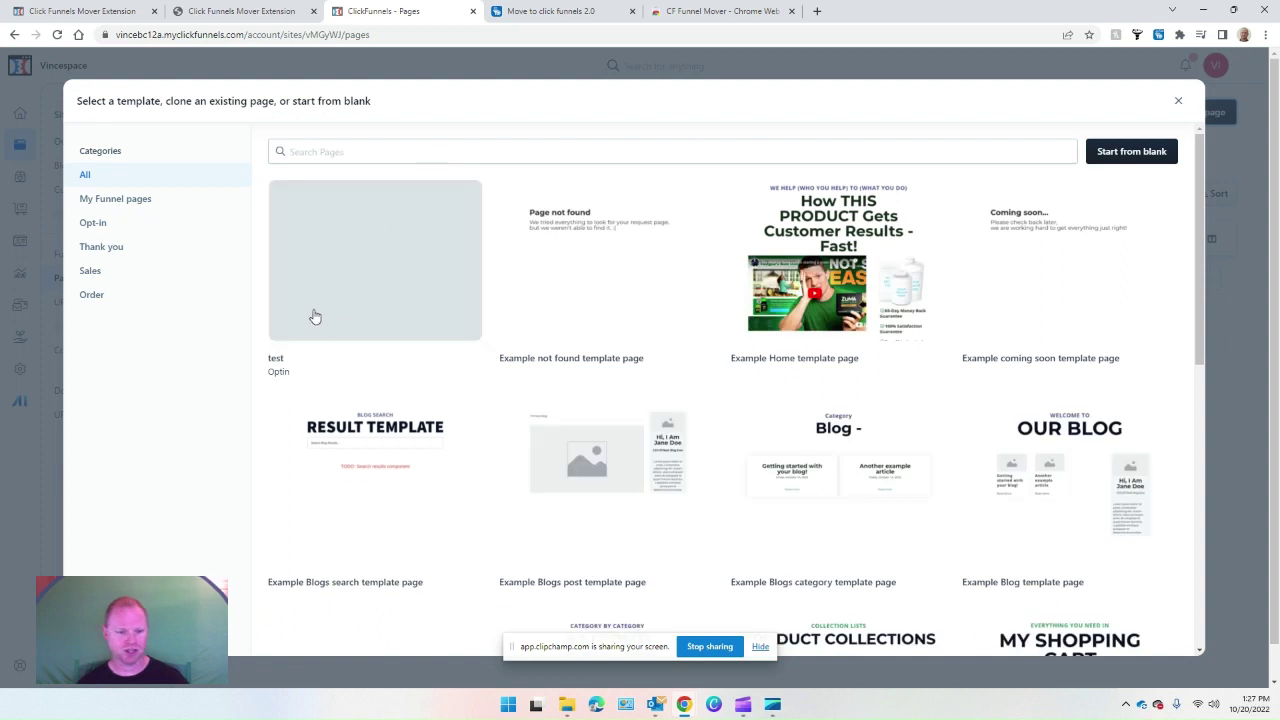
pyautogui.click(1107, 154)
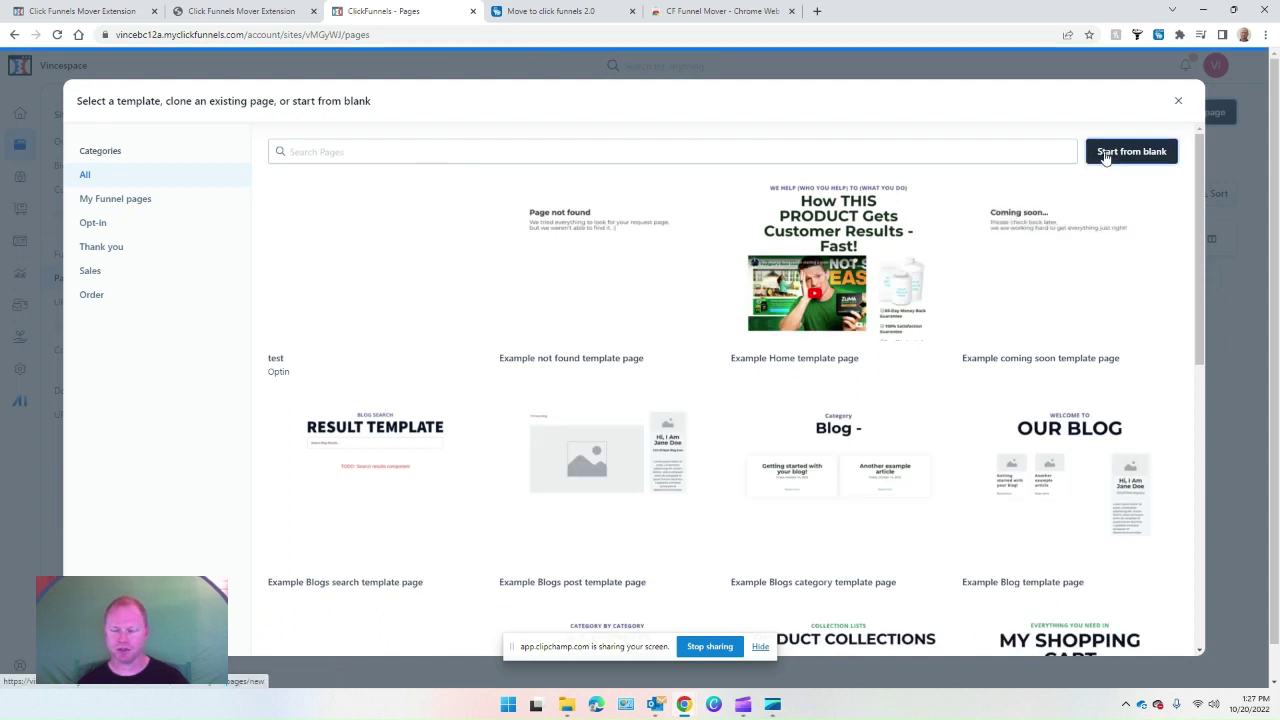
pyautogui.click(151, 200)
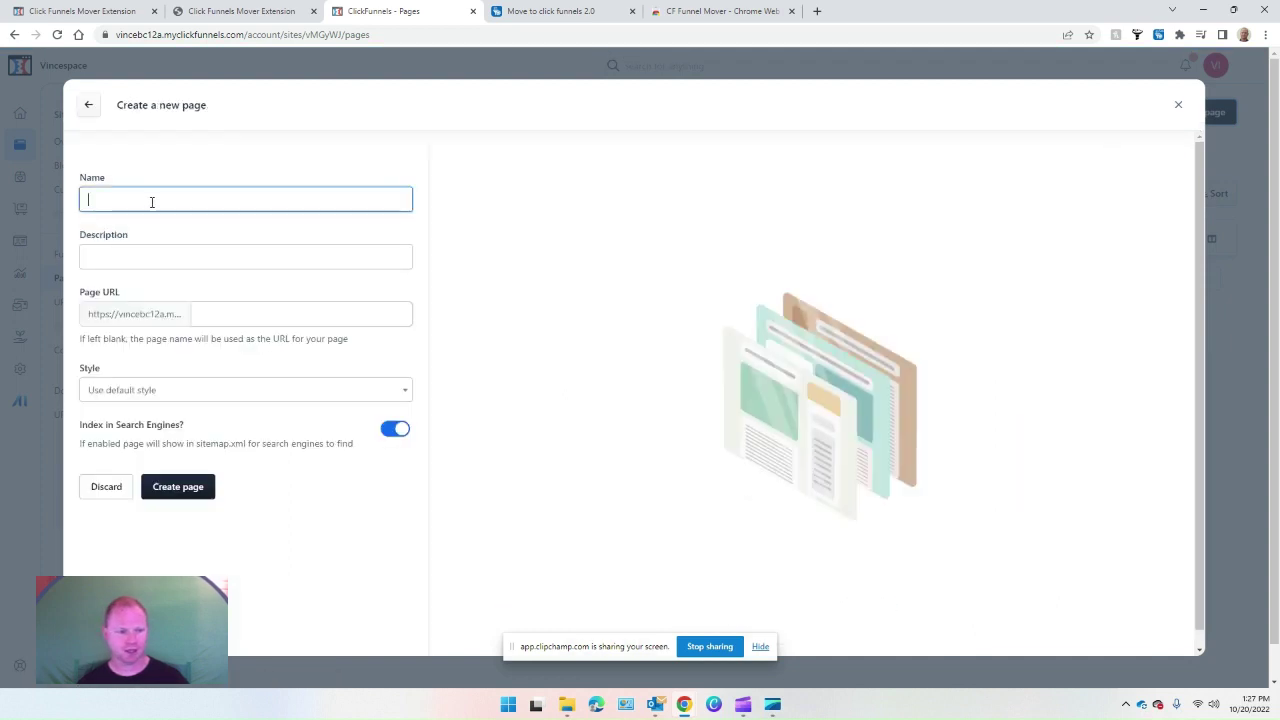
pyautogui.write('test copy')
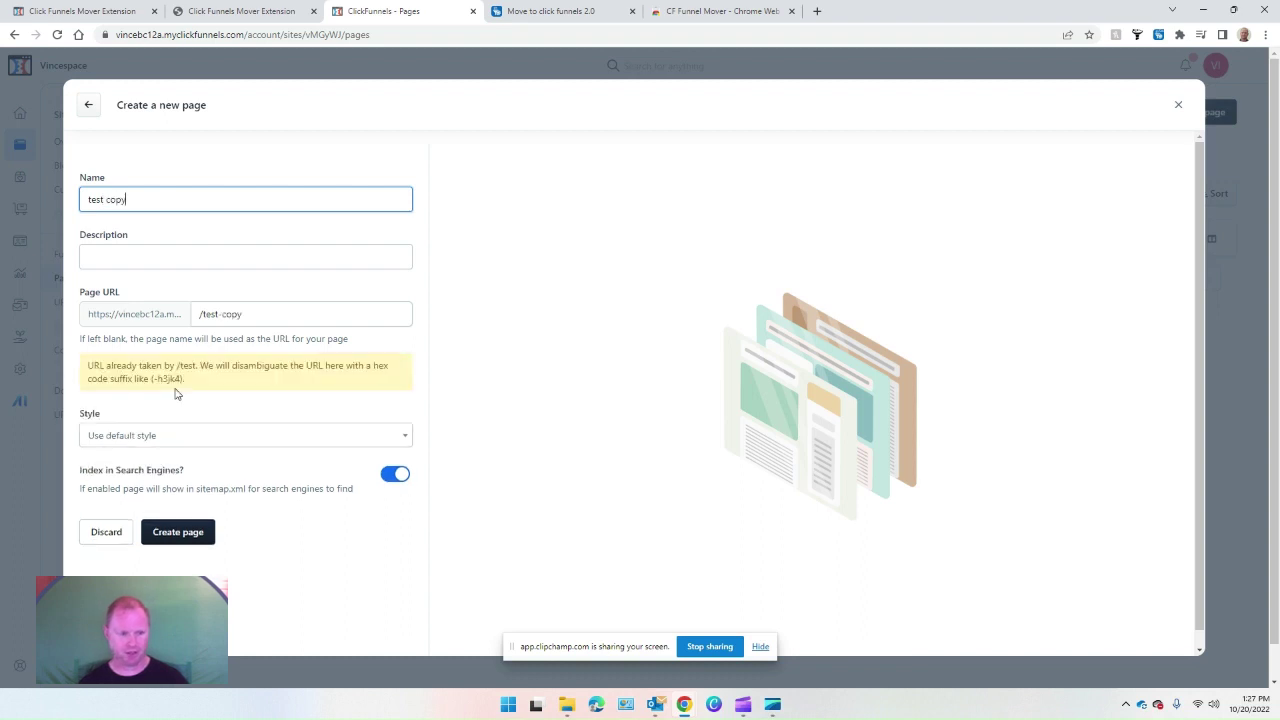
pyautogui.click(202, 530)
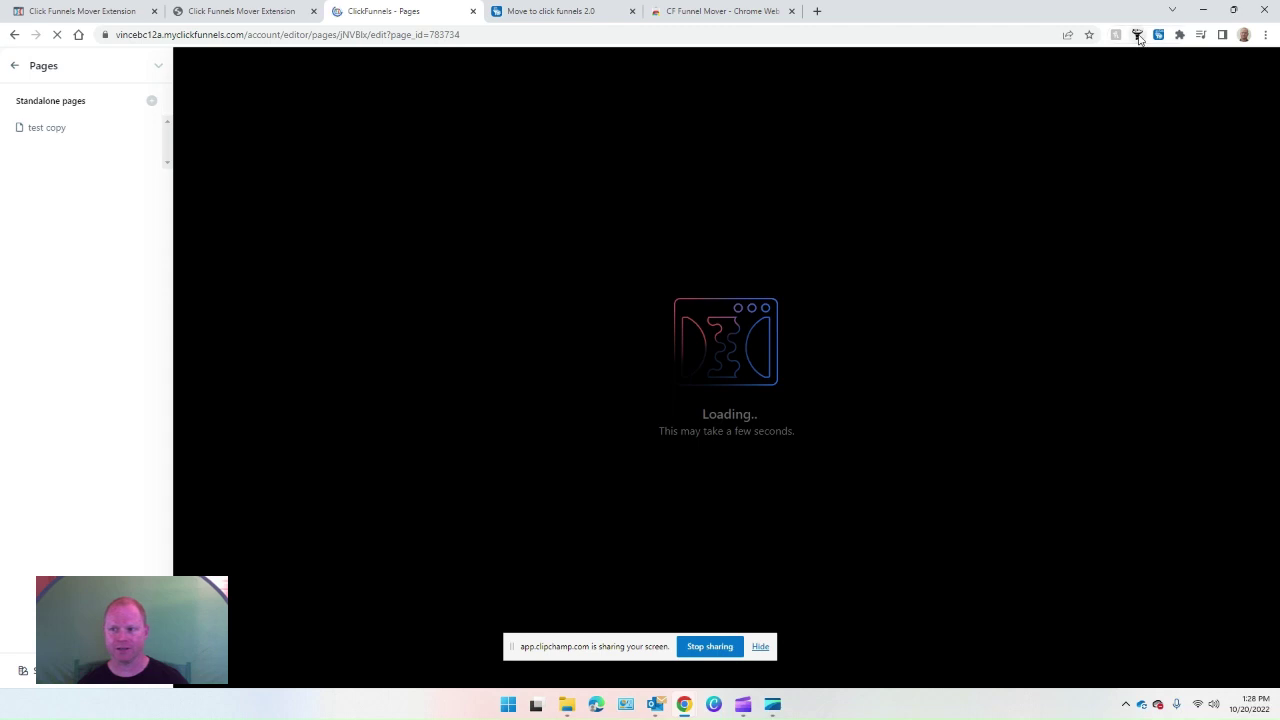
pyautogui.click(1137, 35)
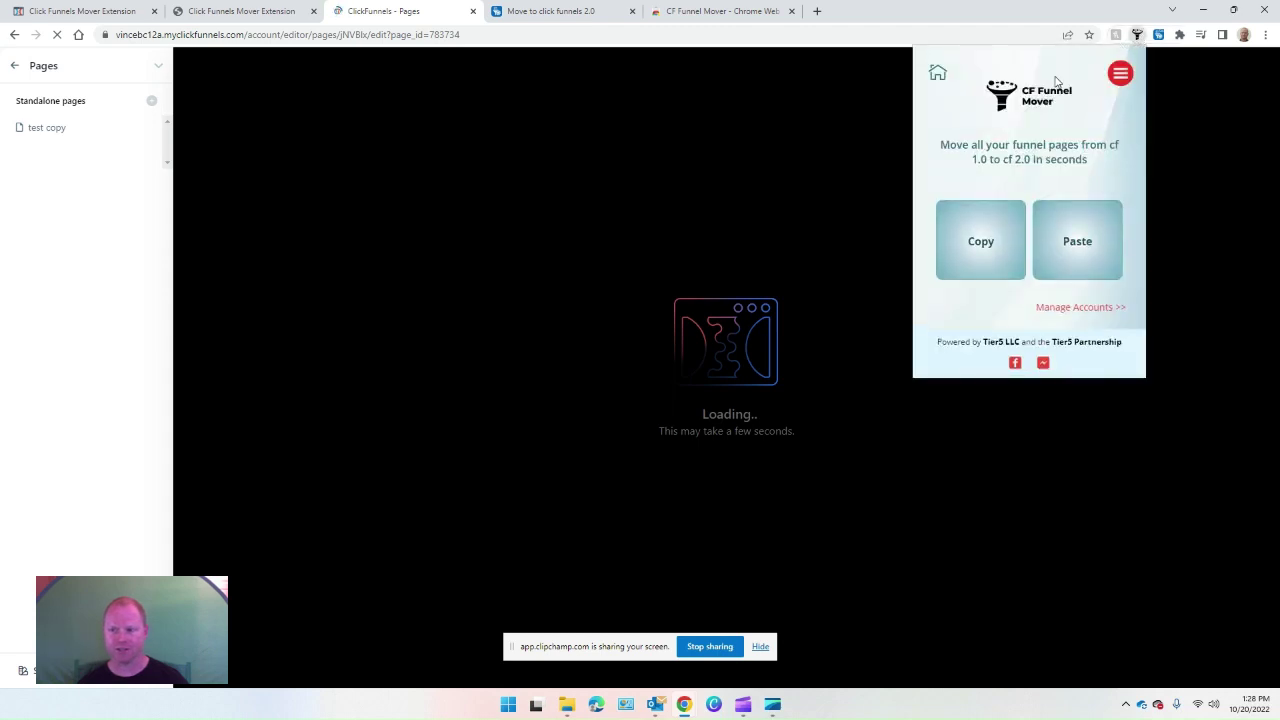
pyautogui.click(1076, 310)
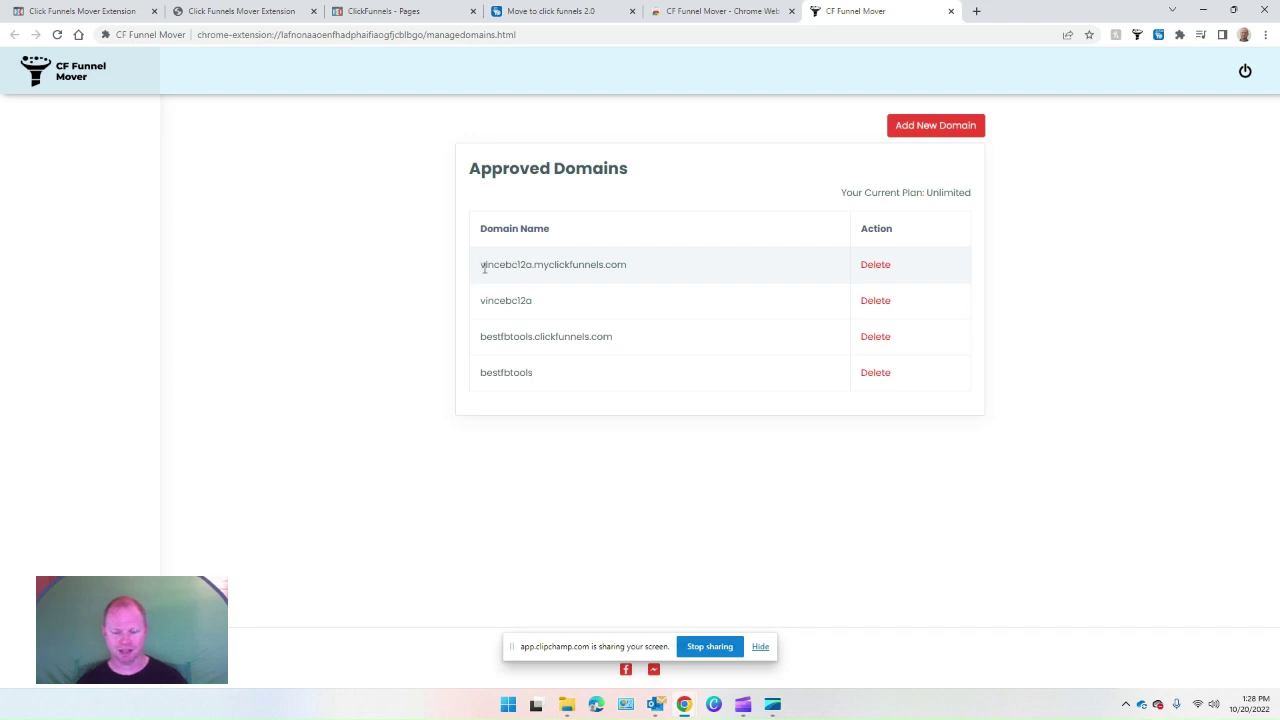
pyautogui.moveTo(484, 268); pyautogui.dragTo(546, 266)
pyautogui.click(583, 264)
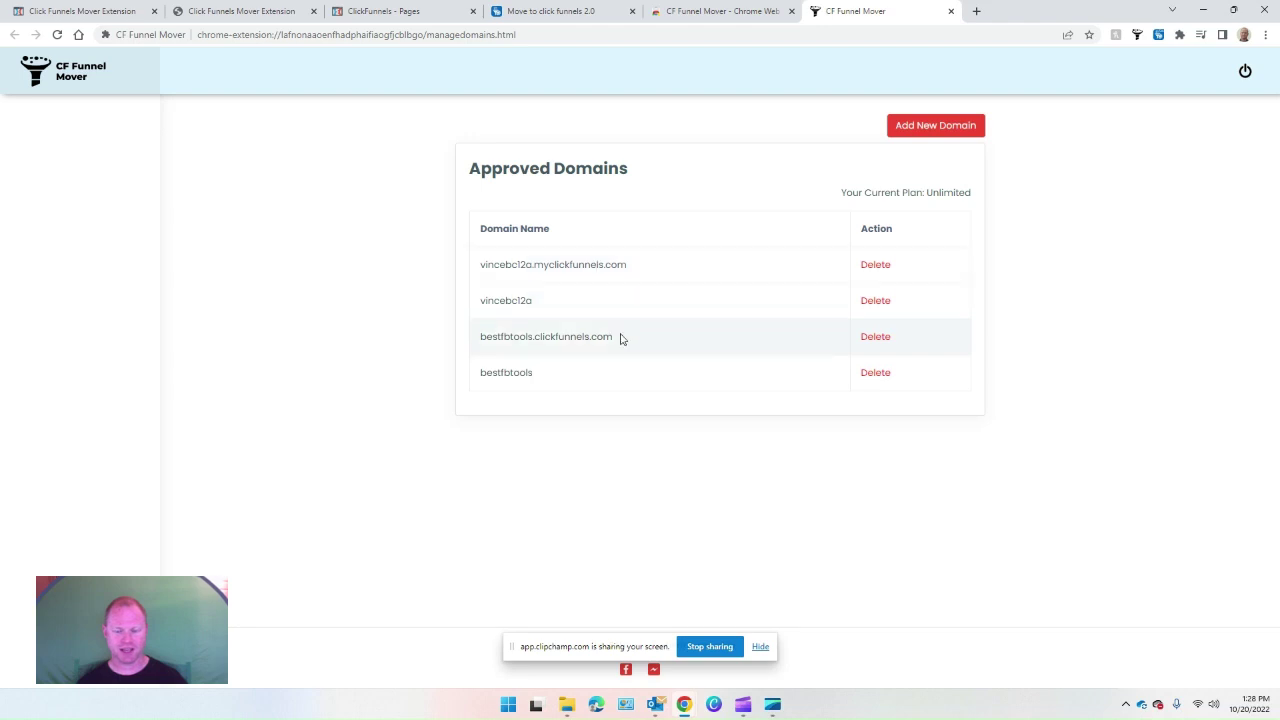
pyautogui.moveTo(622, 337); pyautogui.dragTo(474, 342)
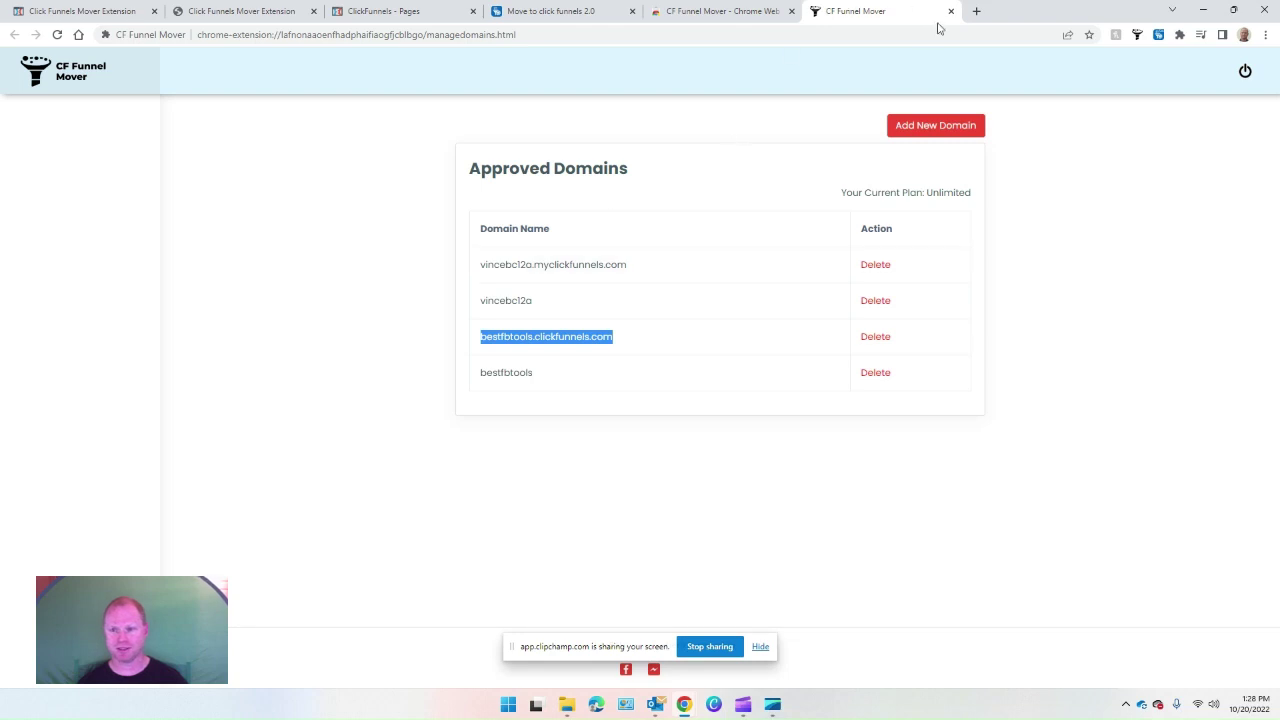
# Step: Copy the live ClickFunnels 1.0 squeeze page's content with the CF Funnel Mover extension
pyautogui.click(352, 10)
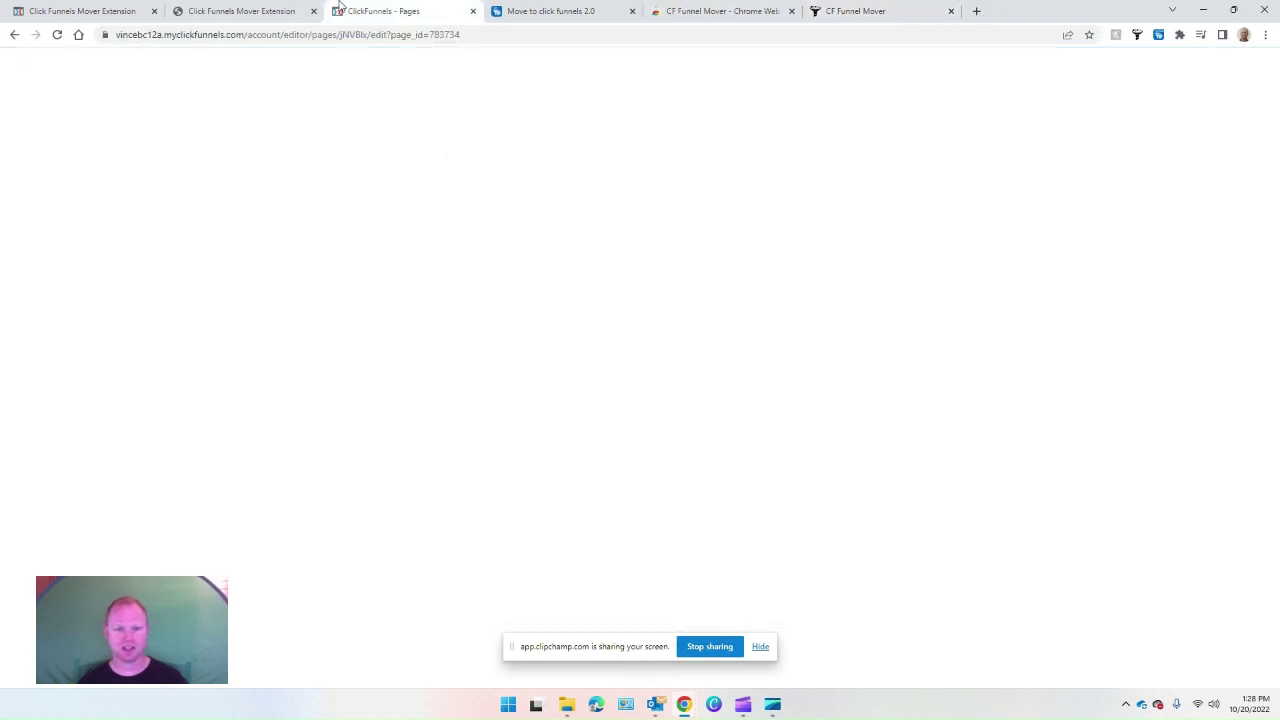
pyautogui.click(248, 8)
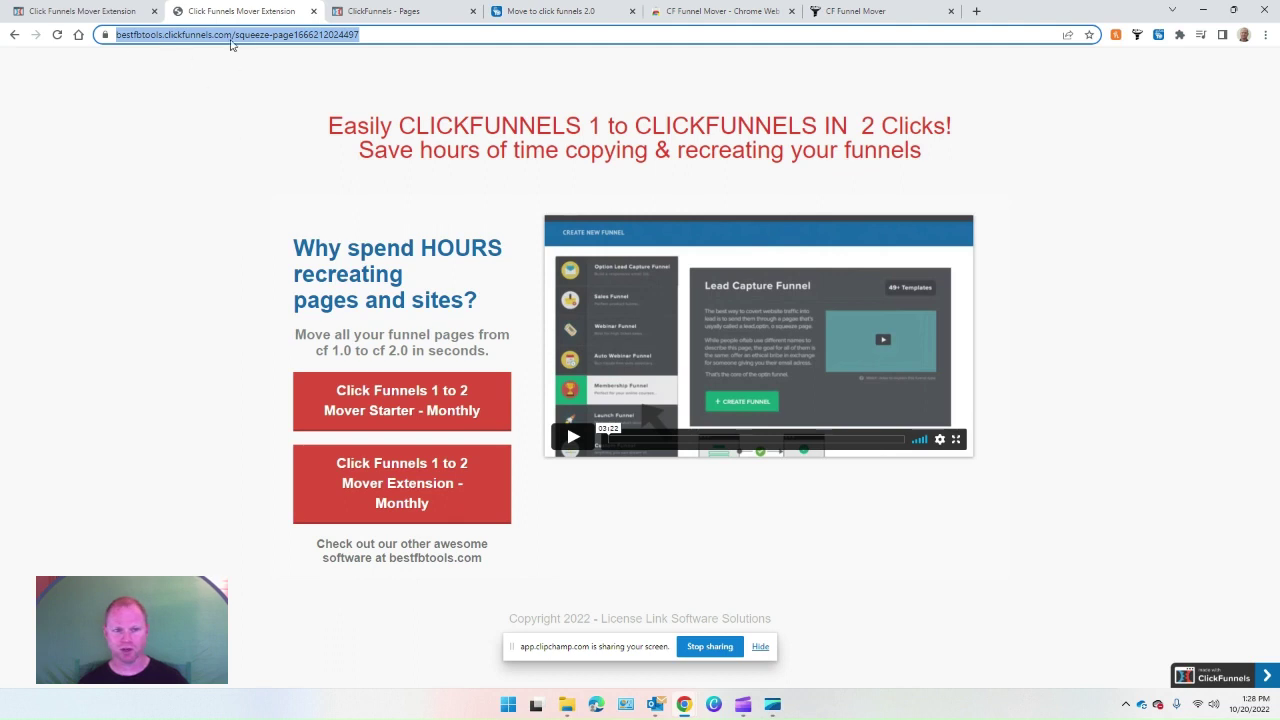
pyautogui.click(1136, 35)
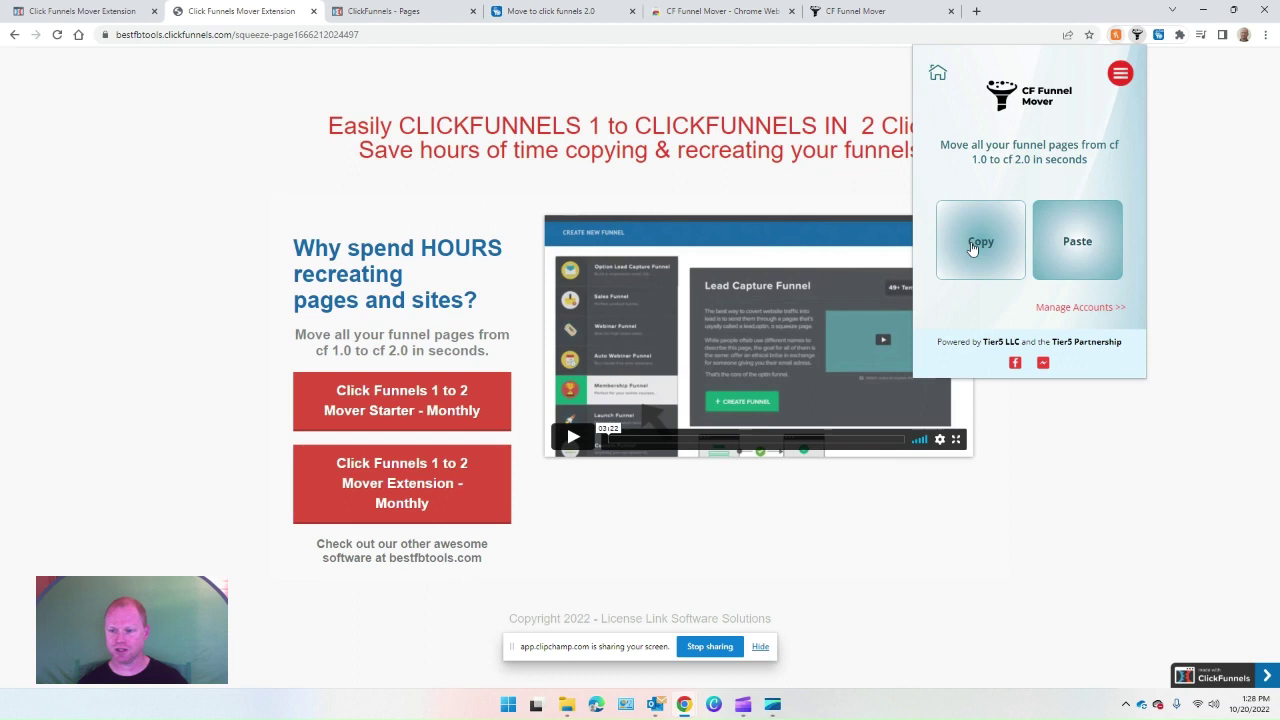
pyautogui.click(973, 246)
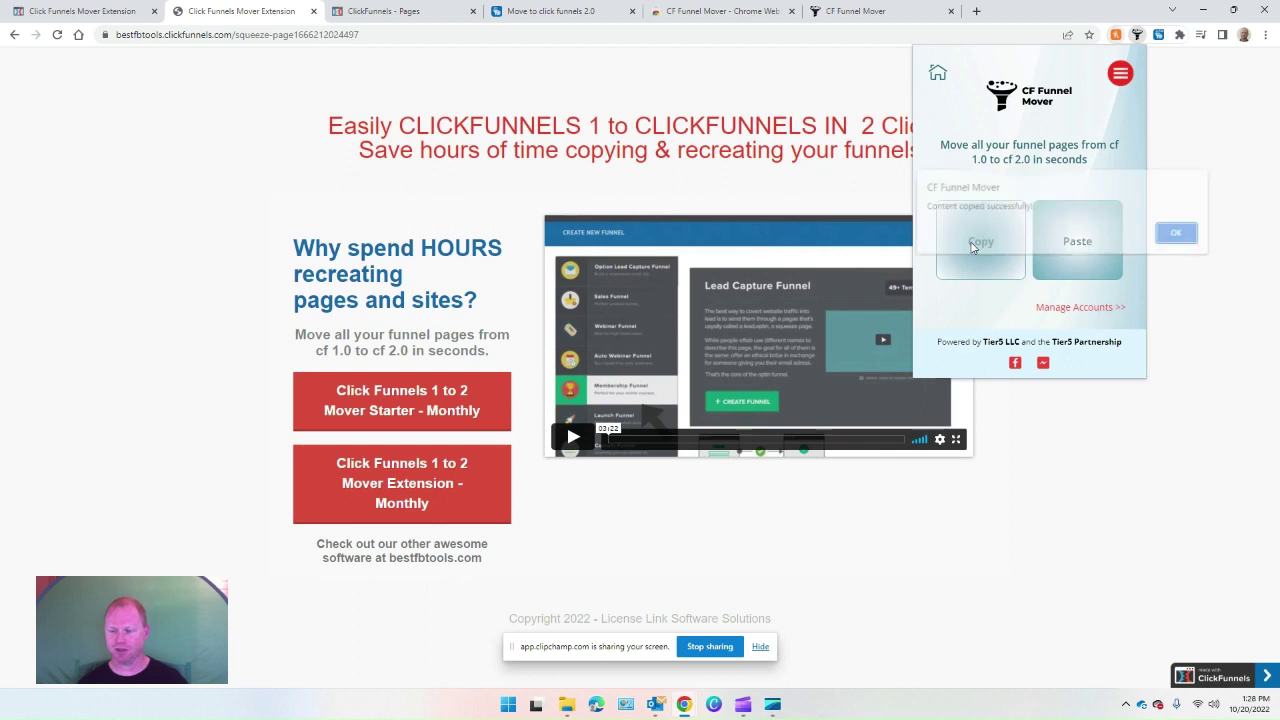
pyautogui.click(1178, 232)
# Step: Paste the copied funnel content into the blank "test copy" page with CF Funnel Mover and let the editor reload
pyautogui.click(419, 7)
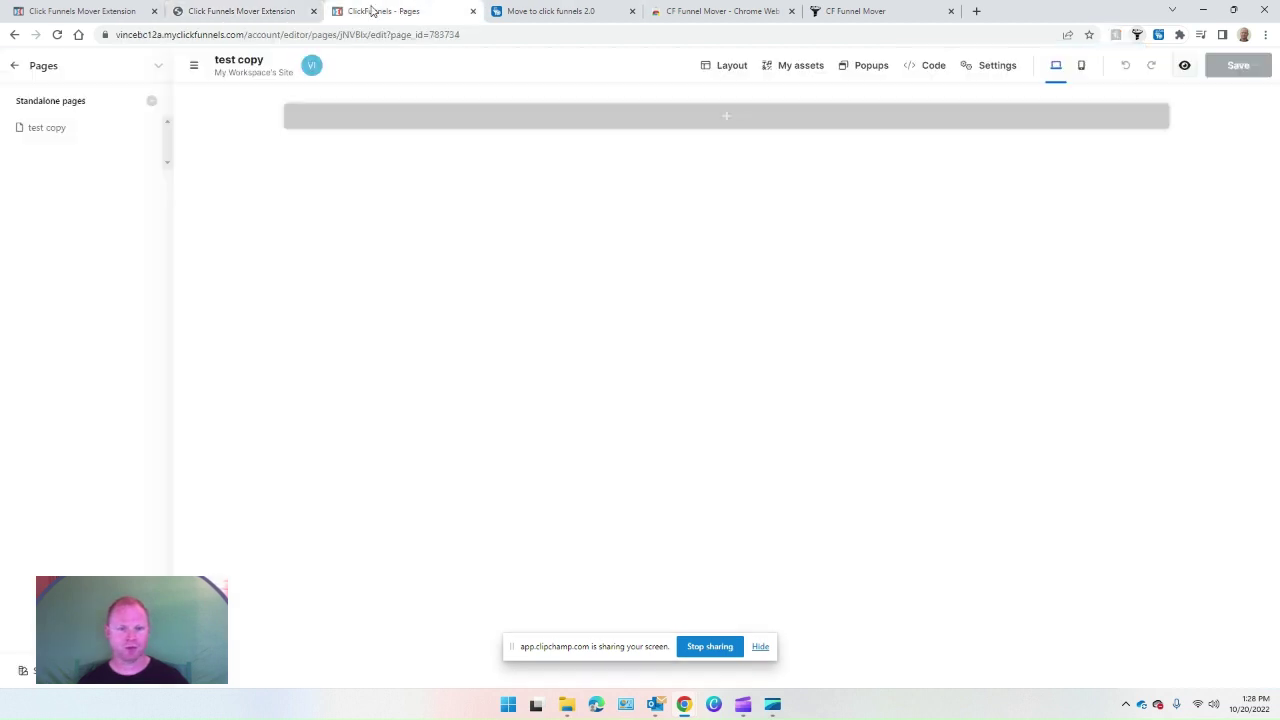
pyautogui.click(1136, 35)
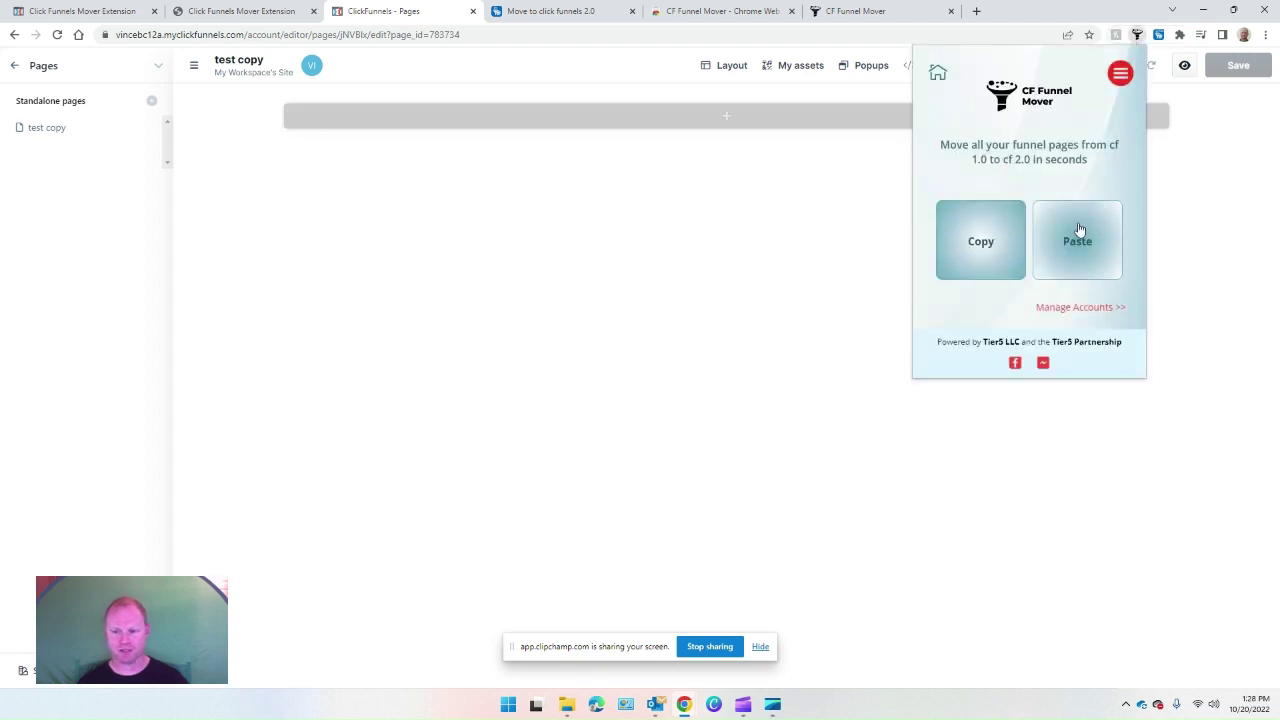
pyautogui.click(1079, 231)
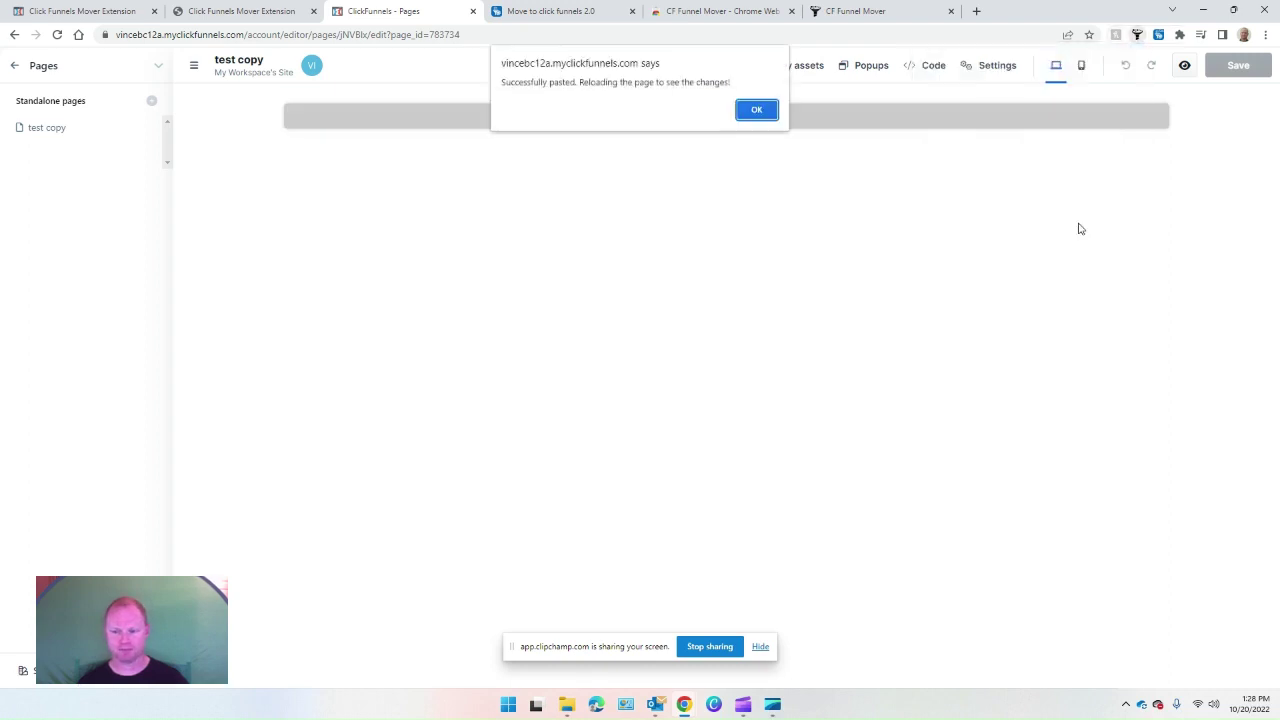
pyautogui.click(740, 110)
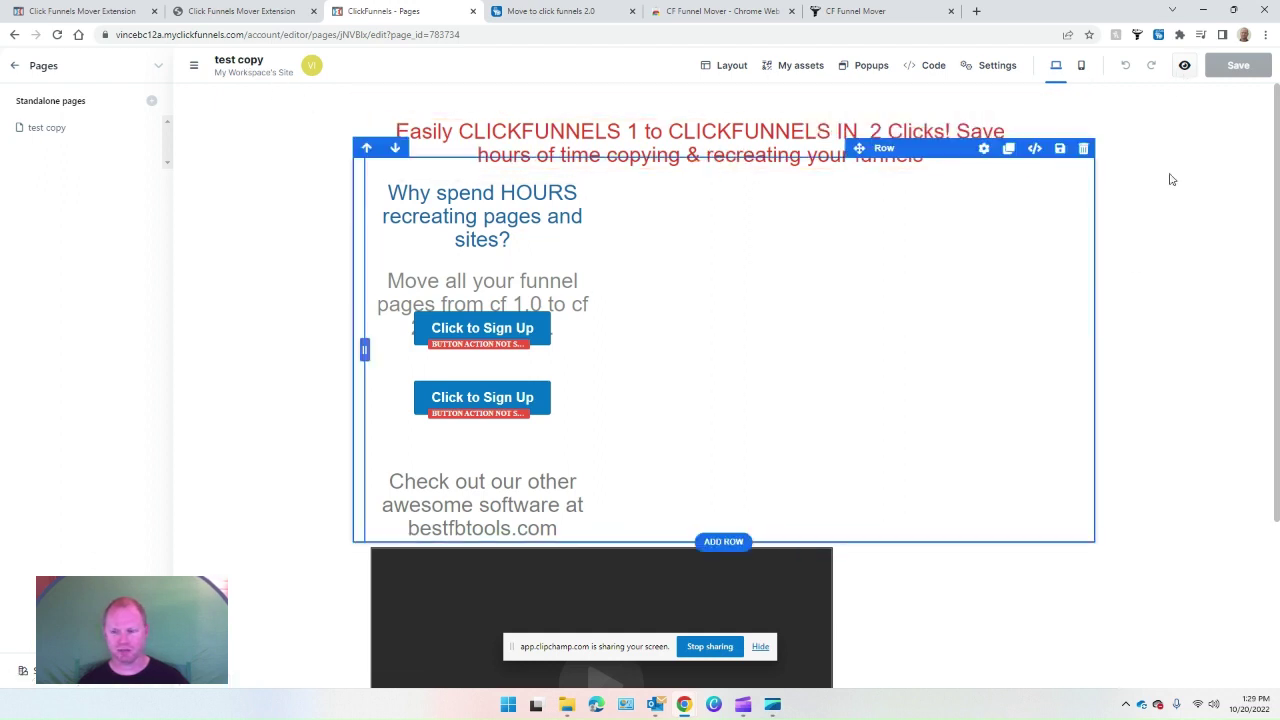
# Step: Preview the "test copy" page and look over its headline, text and sign-up buttons down to the footer
pyautogui.click(1185, 67)
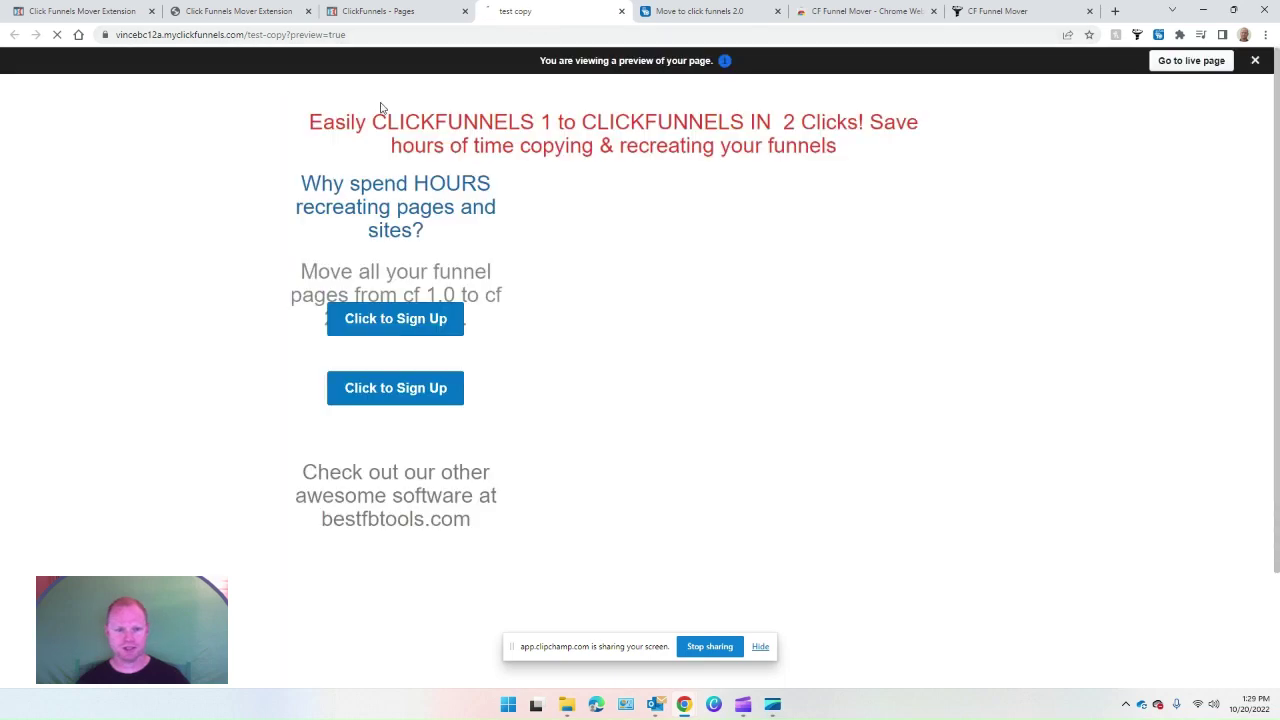
pyautogui.scroll(-2, 594, 334)
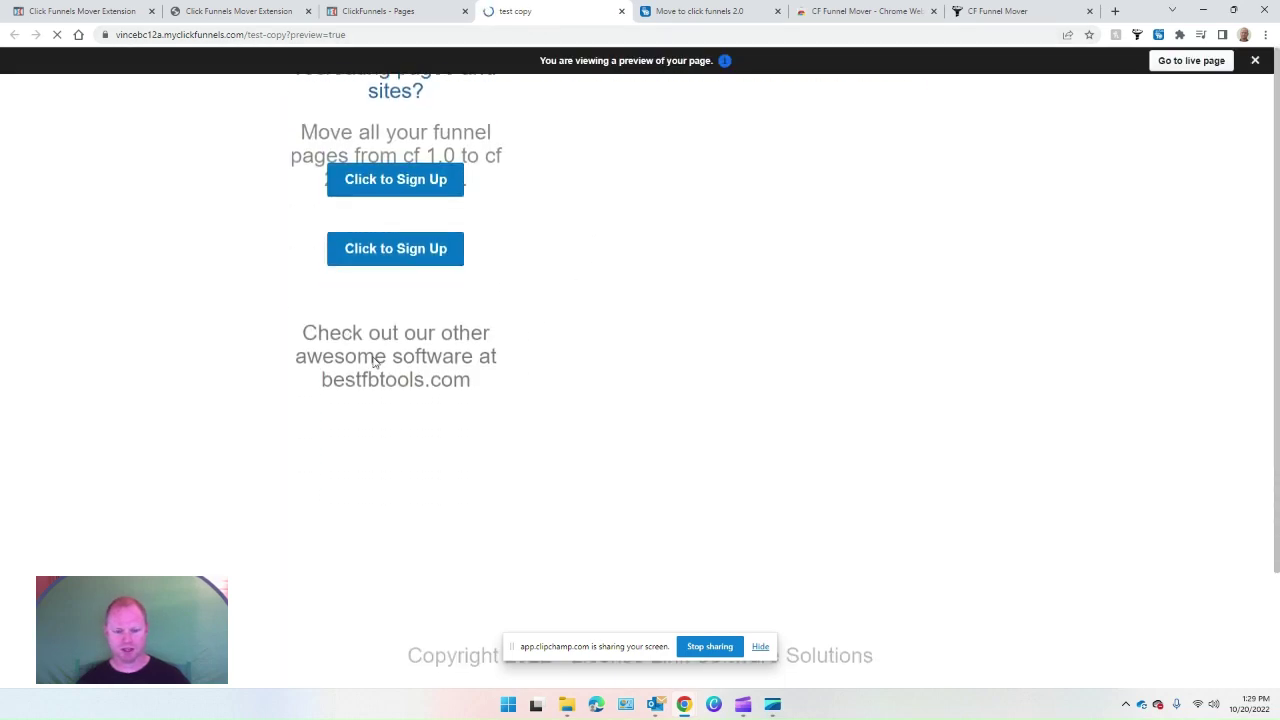
pyautogui.scroll(2, 583, 240)
pyautogui.scroll(-2, 460, 440)
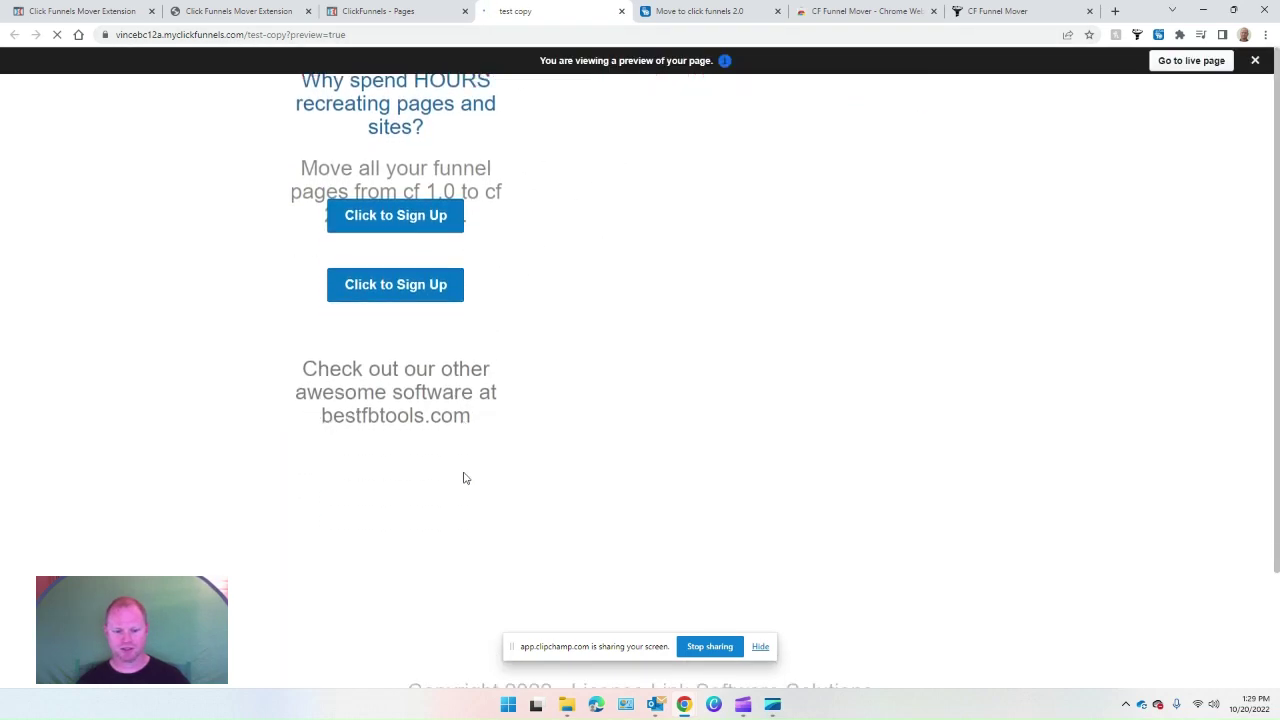
pyautogui.scroll(2, 585, 400)
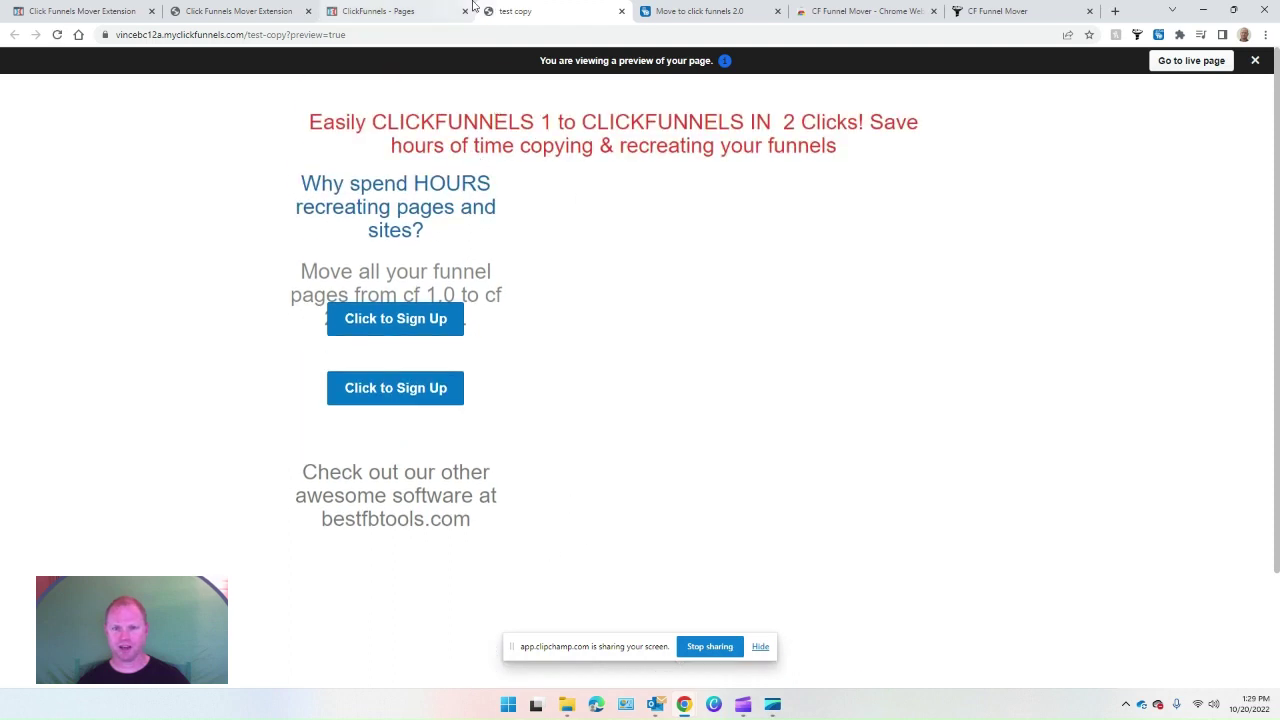
# Step: Compare the original squeeze page's layout, buttons and video with the "test copy" page in preview and in the editor
pyautogui.click(298, 10)
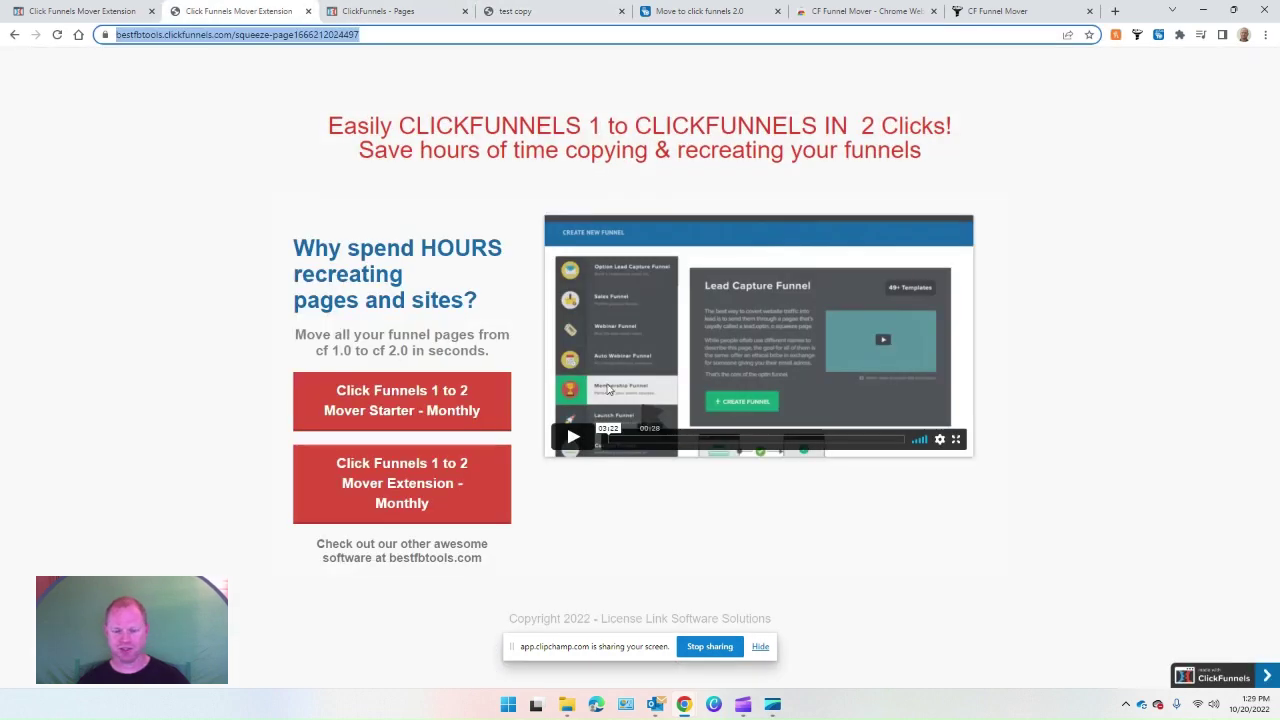
pyautogui.click(515, 11)
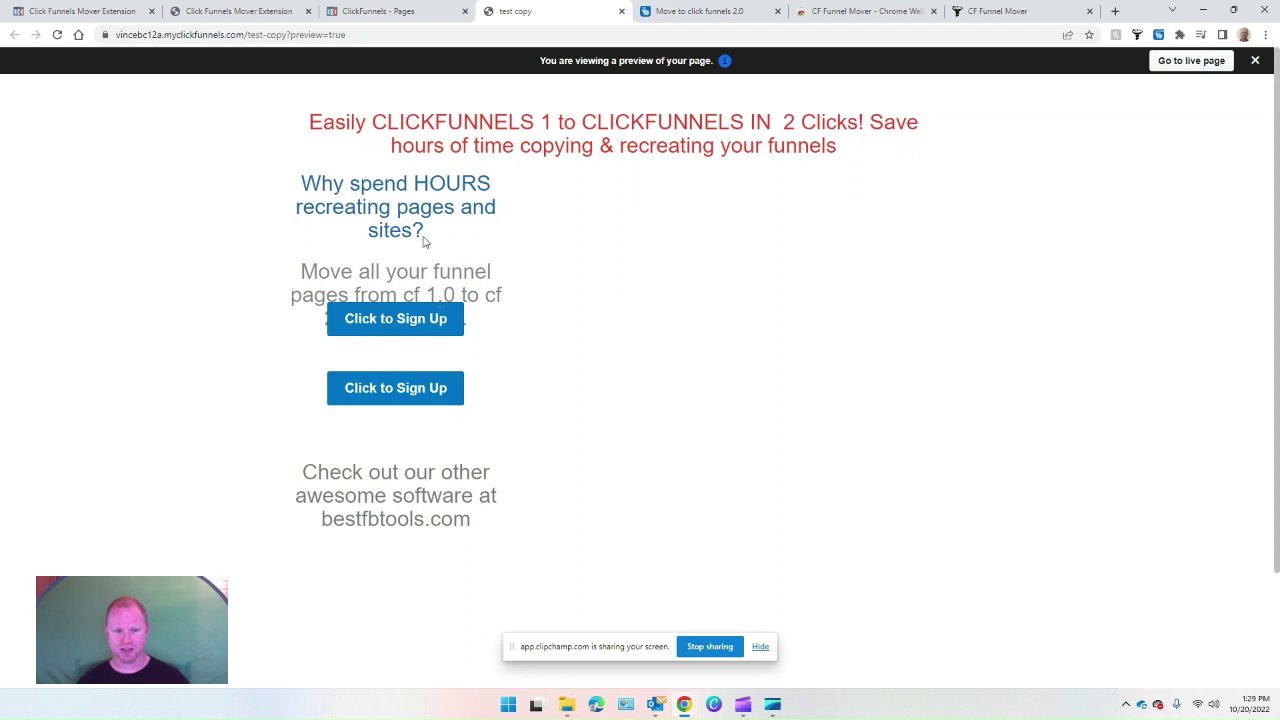
pyautogui.click(207, 9)
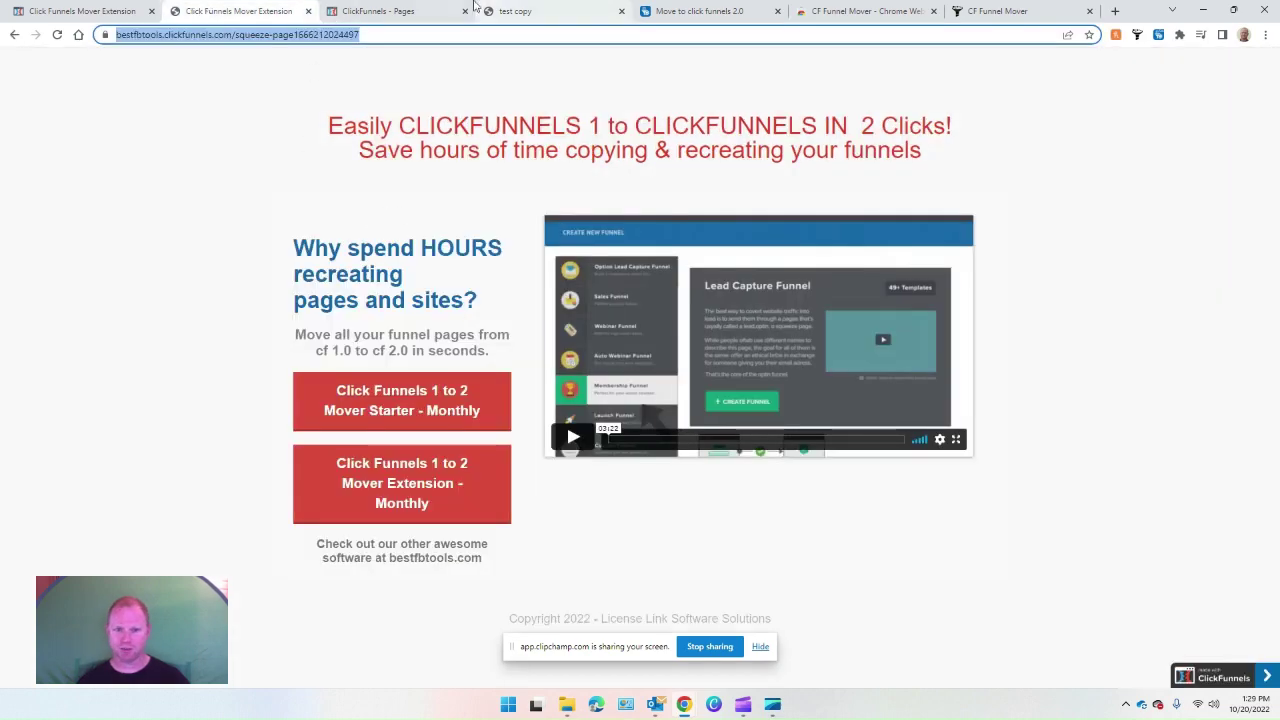
pyautogui.click(507, 6)
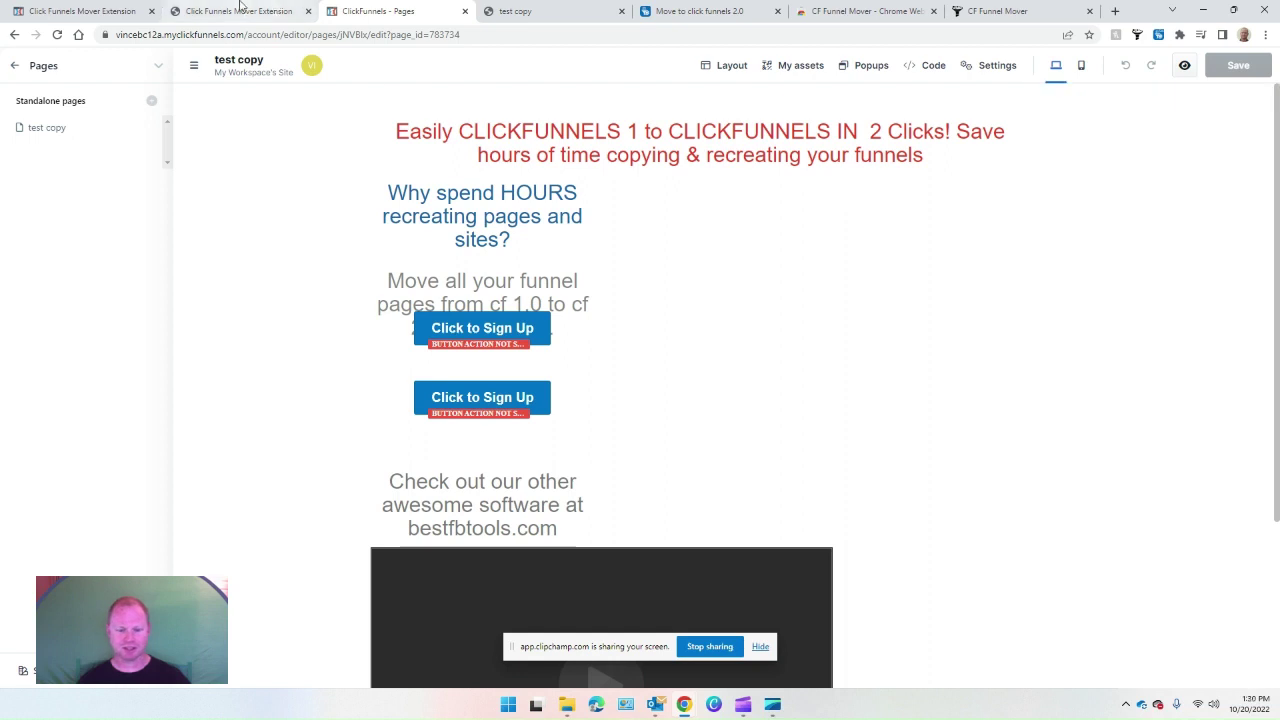
pyautogui.click(240, 8)
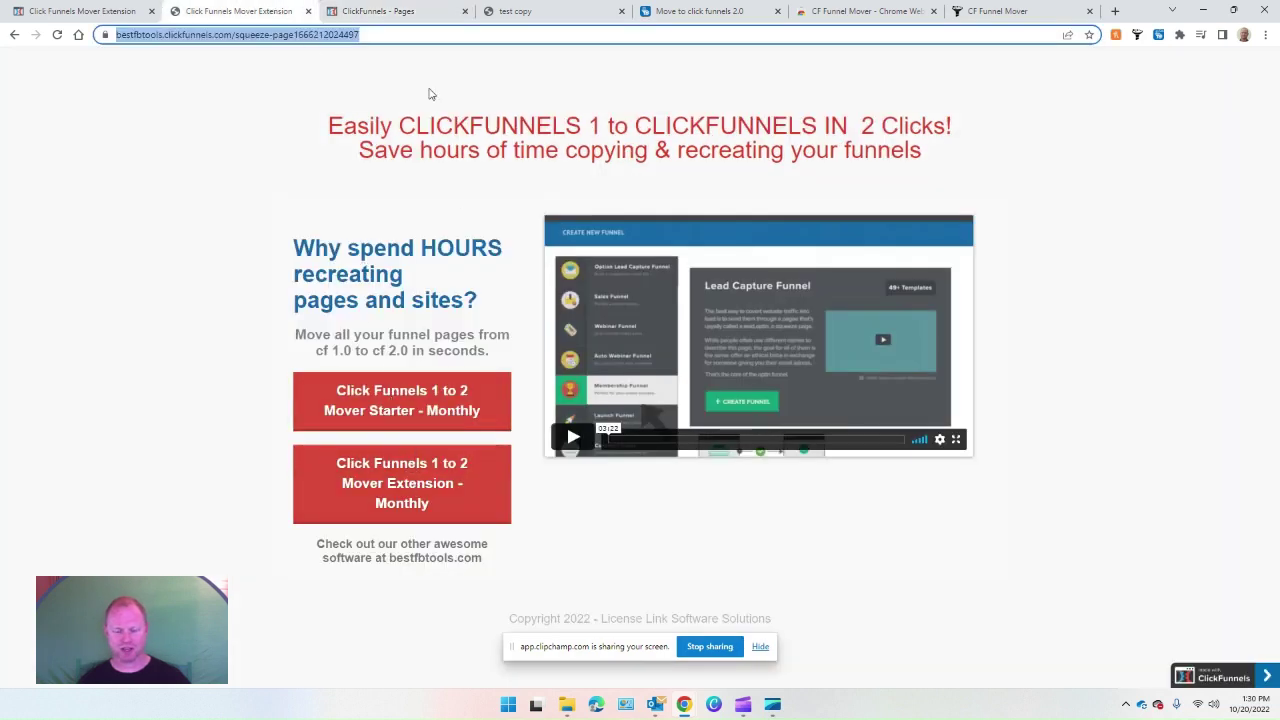
pyautogui.click(412, 20)
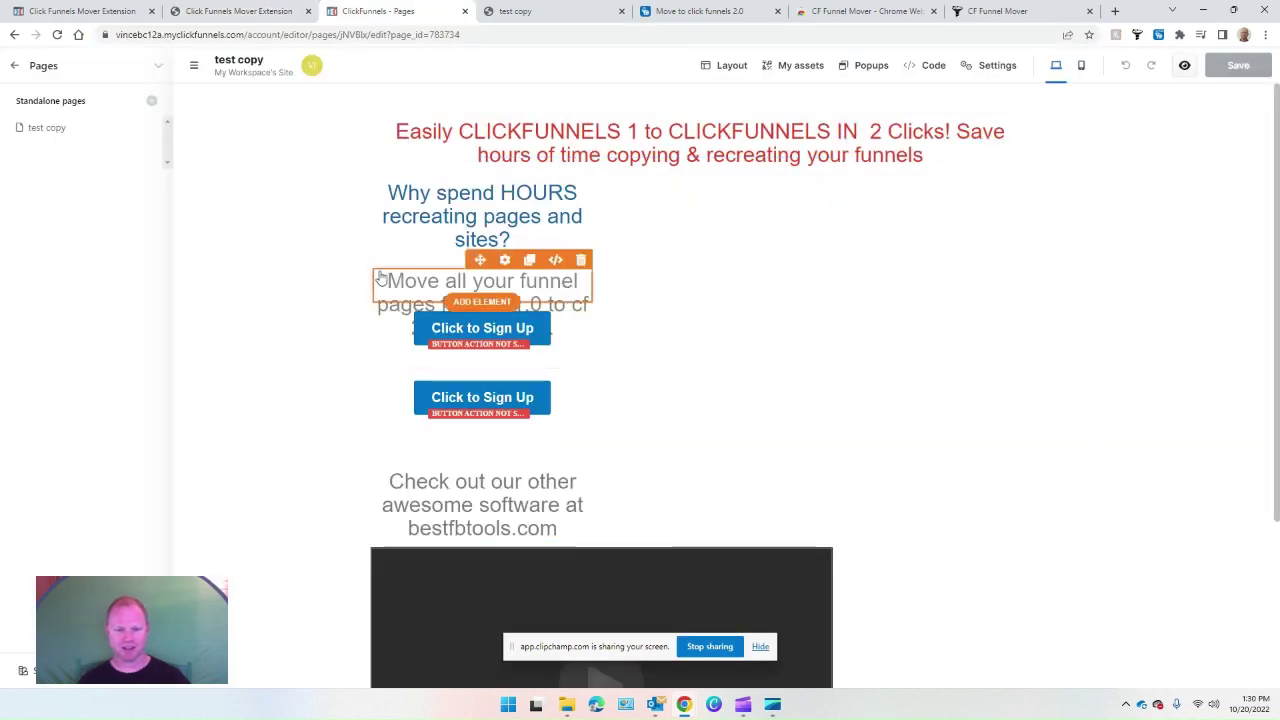
pyautogui.scroll(-3, 311, 323)
pyautogui.scroll(3, 337, 314)
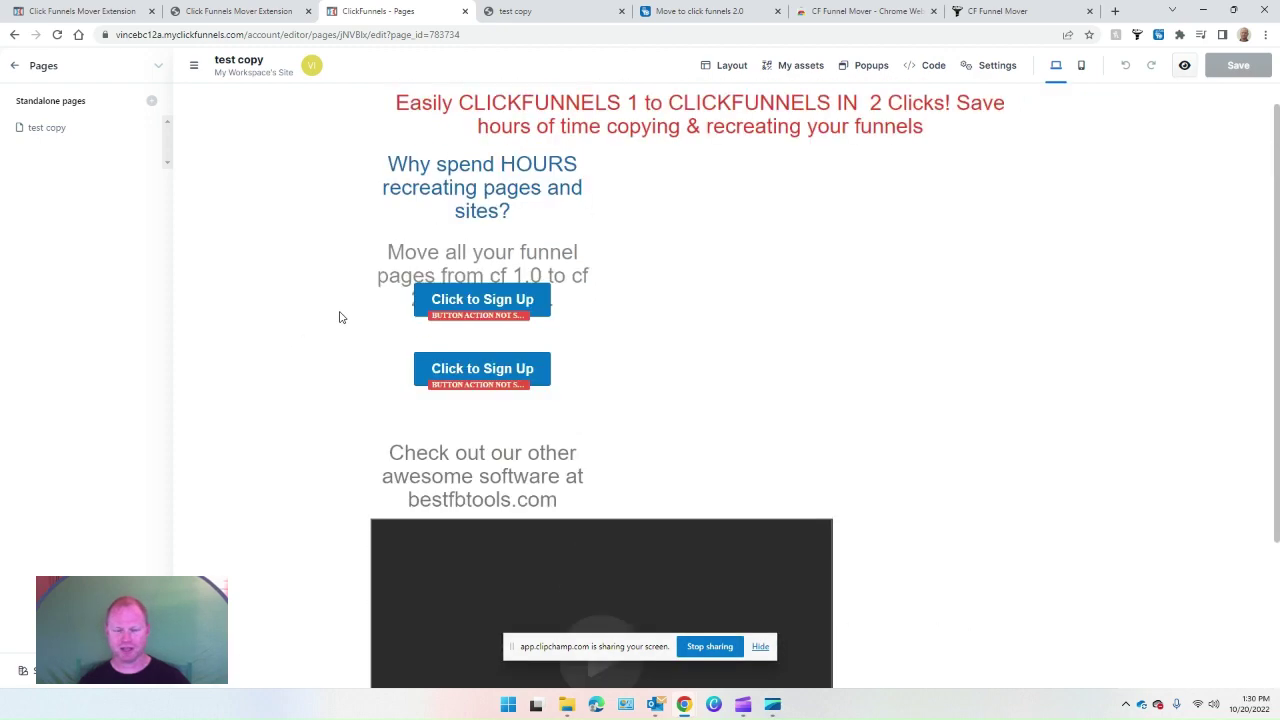